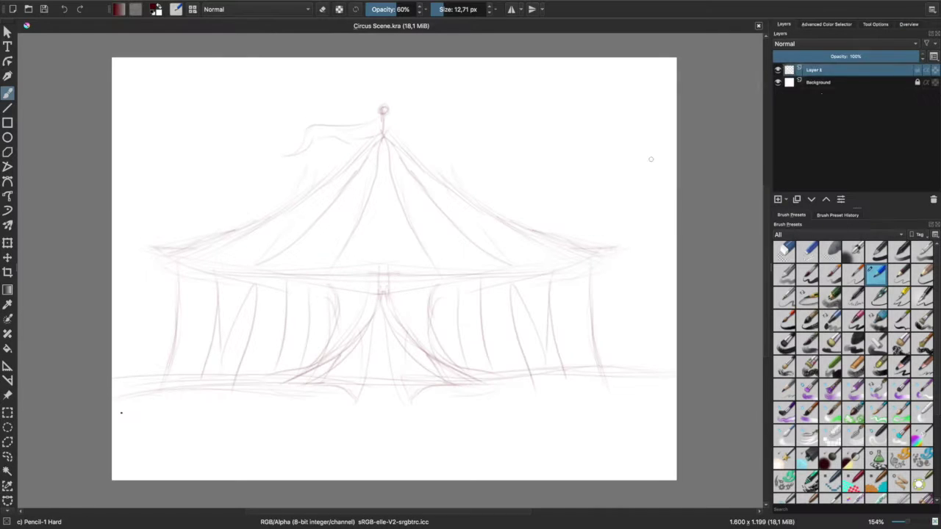
- Paint dark navy over most of the canvas with a large charcoal brush
right_click(197, 168)
mouse_move(118, 73)
mouse_down()
mouse_move(408, 81)
mouse_move(609, 272)
mouse_move(577, 209)
mouse_move(189, 94)
mouse_move(294, 273)
mouse_up()
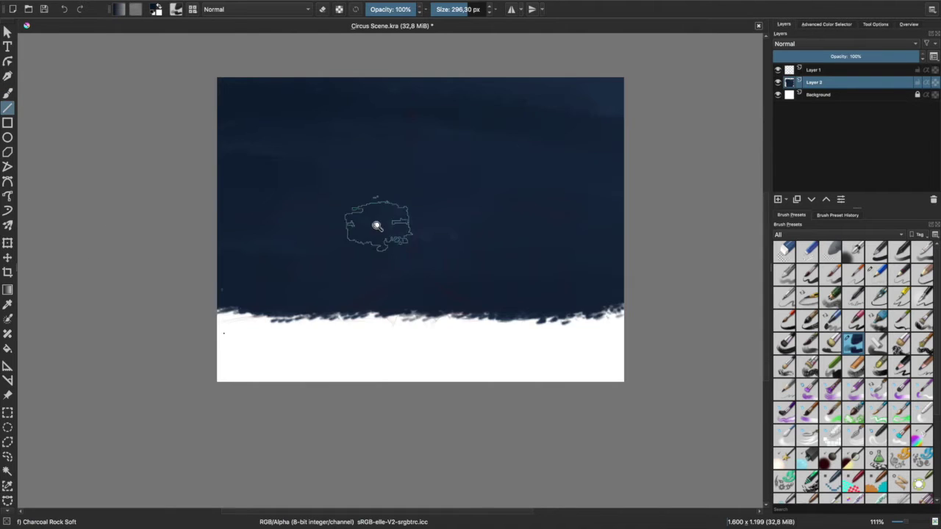
- Brush lighter-blue cloud streaks across the upper part of the navy sky
drag(369, 108, 195, 126)
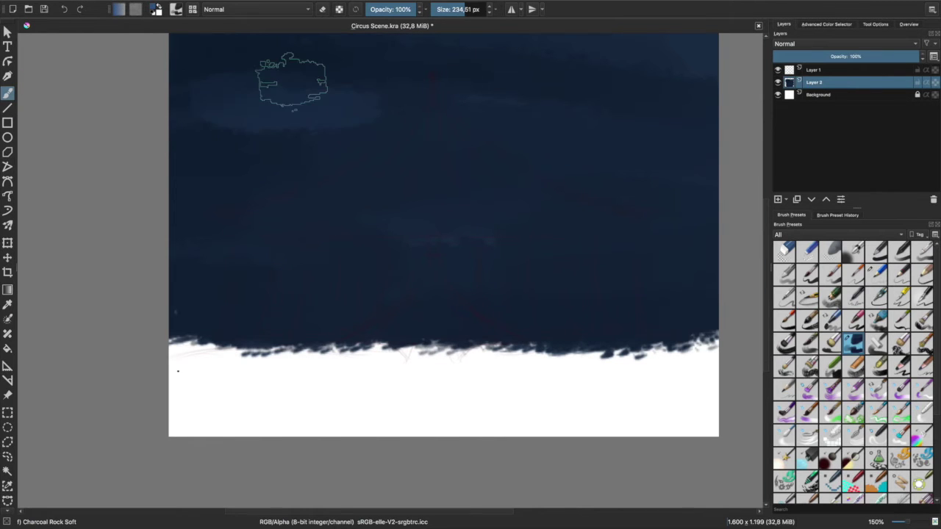
mouse_move(573, 153)
mouse_down()
mouse_move(533, 85)
mouse_move(235, 195)
mouse_up()
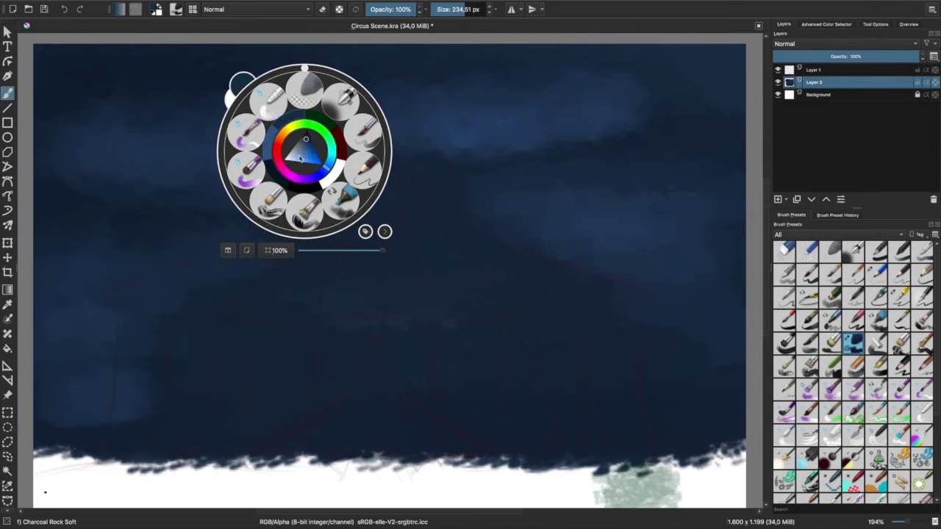
scroll(317, 244, up, 2)
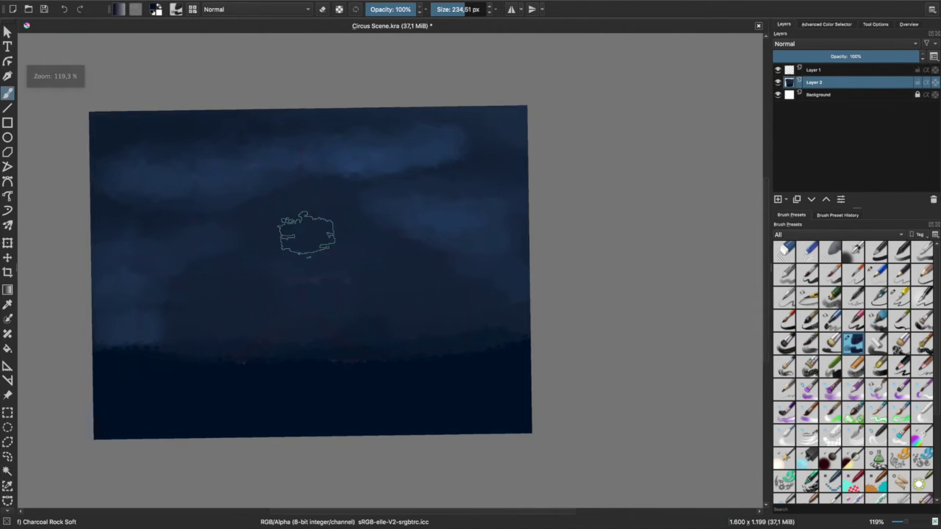
- Blend soft navy strokes with a smaller brush near the bottom of the sky
right_click(273, 311)
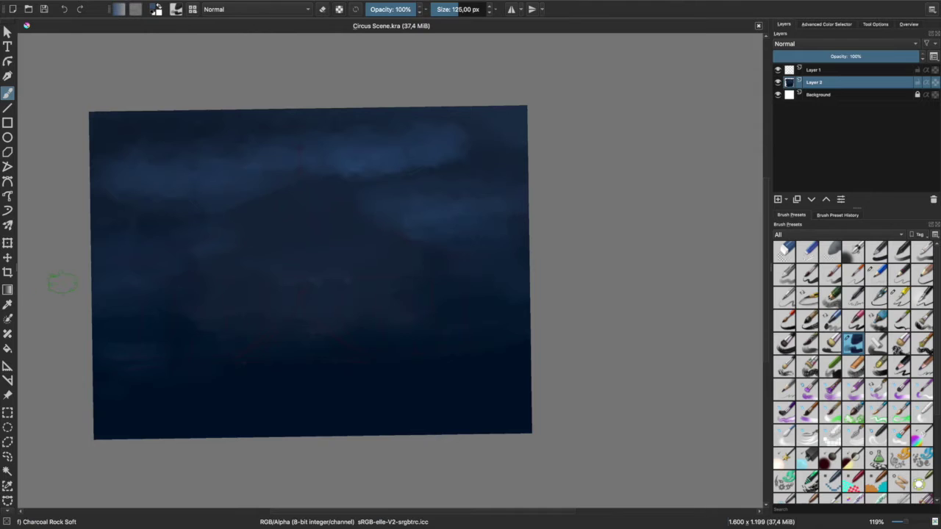
drag(402, 10, 382, 10)
drag(125, 419, 489, 346)
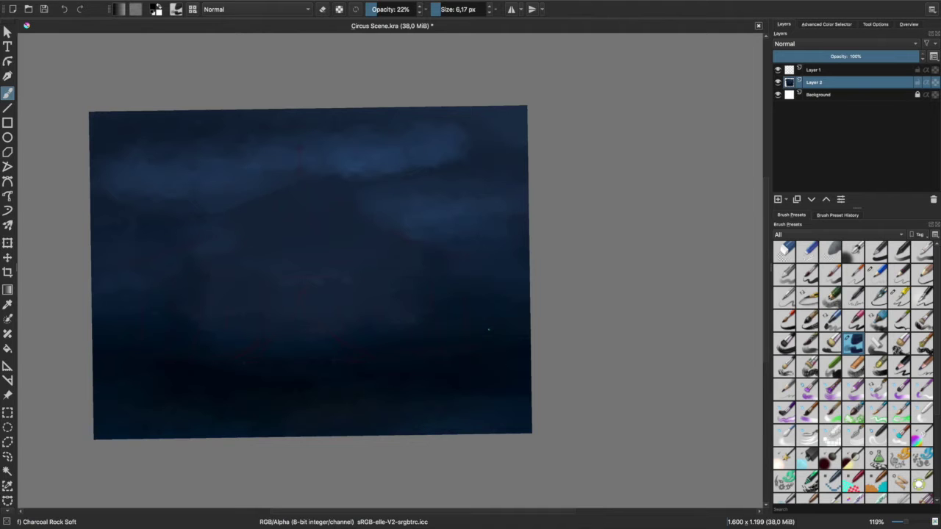
scroll(488, 330, up, 4)
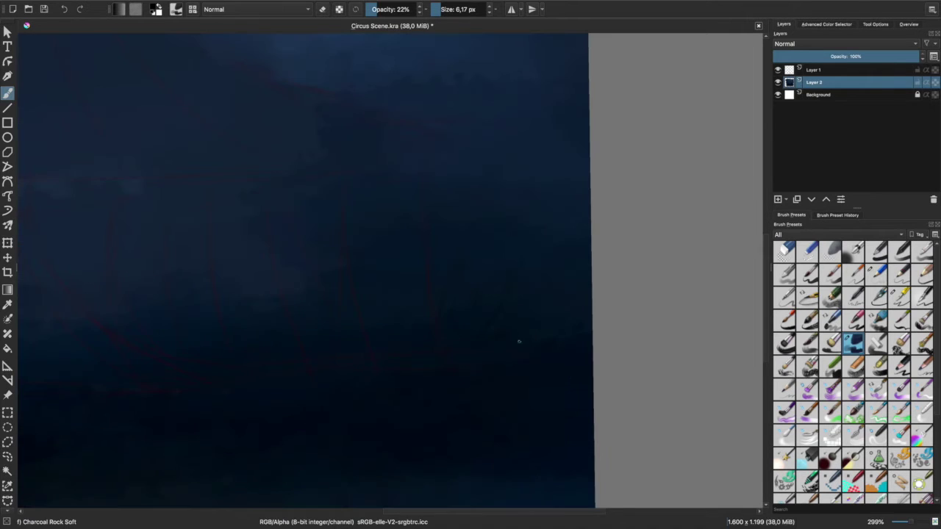
scroll(382, 240, down, 2)
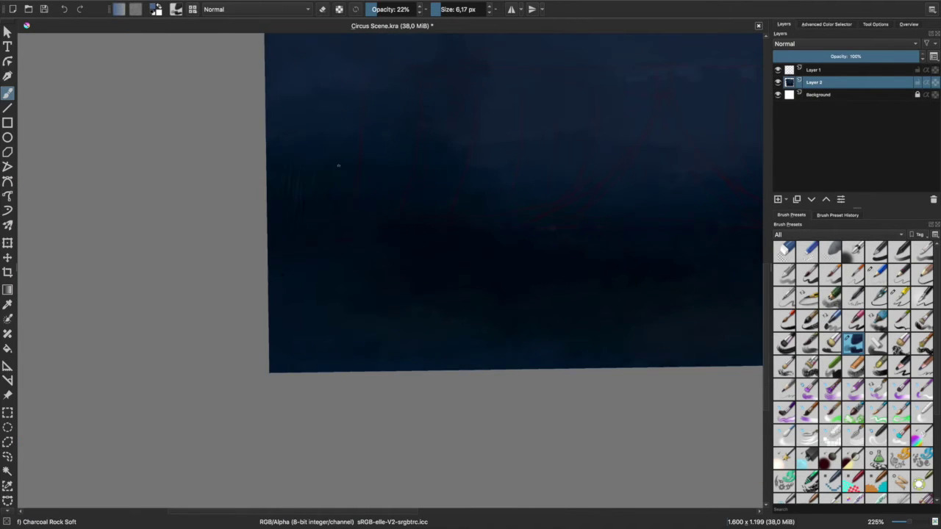
scroll(338, 165, right, 5)
scroll(338, 165, down, 3)
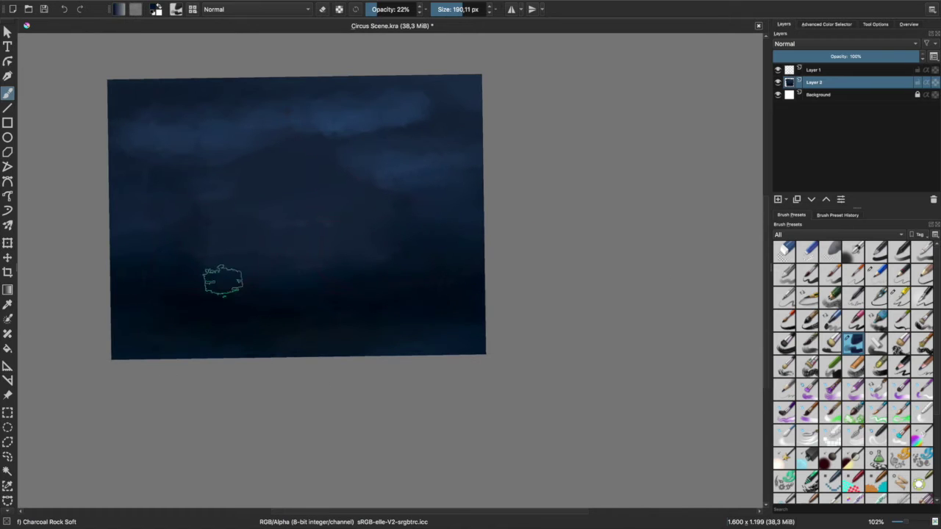
- Block in the pale tent shape over the sketch
drag(279, 191, 210, 279)
drag(184, 221, 272, 155)
drag(147, 217, 404, 213)
mouse_move(294, 169)
mouse_down()
mouse_move(375, 276)
mouse_move(412, 205)
mouse_up()
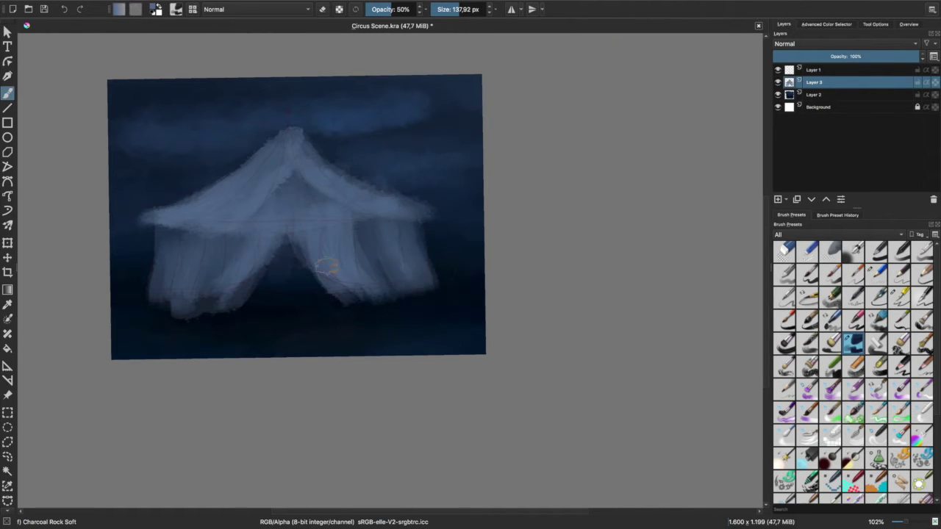
scroll(290, 247, up, 3)
mouse_move(416, 290)
mouse_down()
mouse_move(287, 154)
mouse_move(109, 263)
mouse_up()
- Paint the central triangle and roof stripes in solid red at 80% opacity
right_click(376, 246)
click(397, 234)
drag(331, 110, 328, 173)
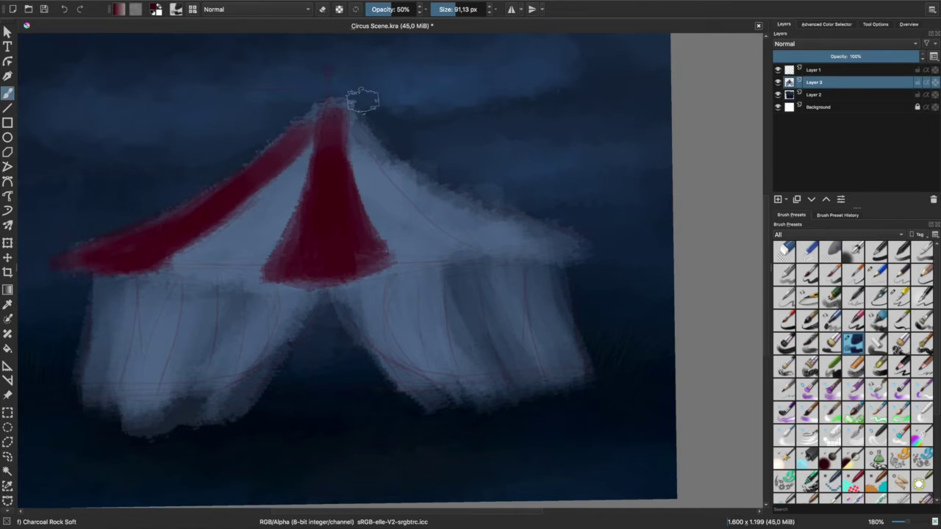
click(64, 9)
mouse_move(115, 257)
mouse_down()
mouse_move(302, 115)
mouse_move(353, 271)
mouse_up()
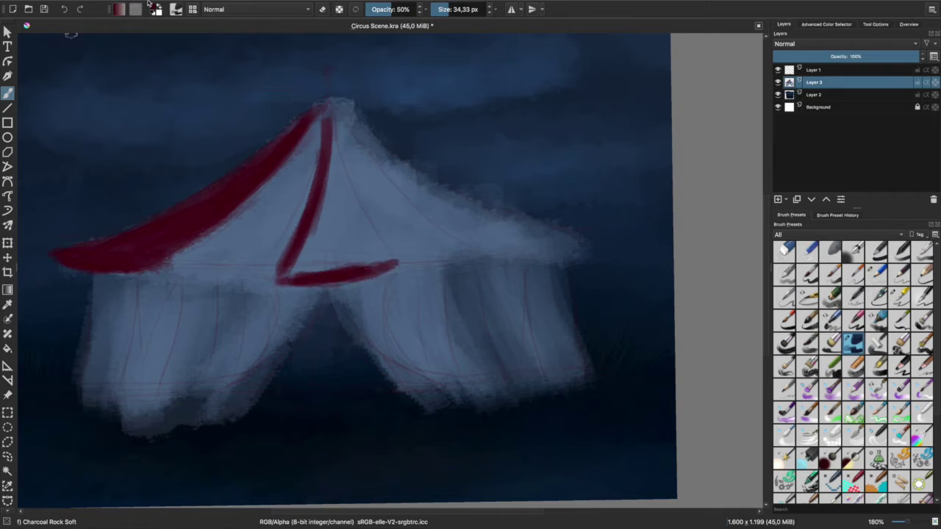
drag(335, 125, 347, 253)
key(o)
key(o)
key(o)
drag(309, 169, 357, 231)
click(63, 9)
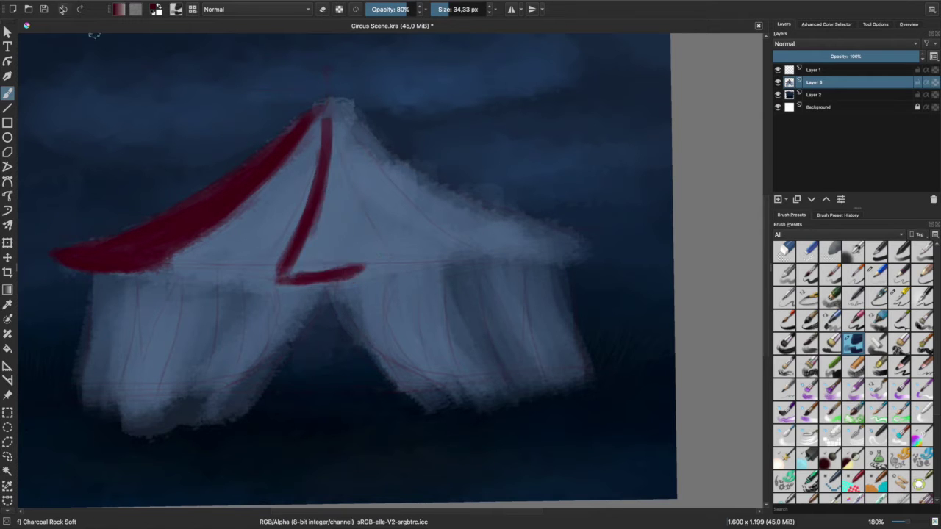
drag(289, 266, 340, 193)
drag(553, 239, 470, 209)
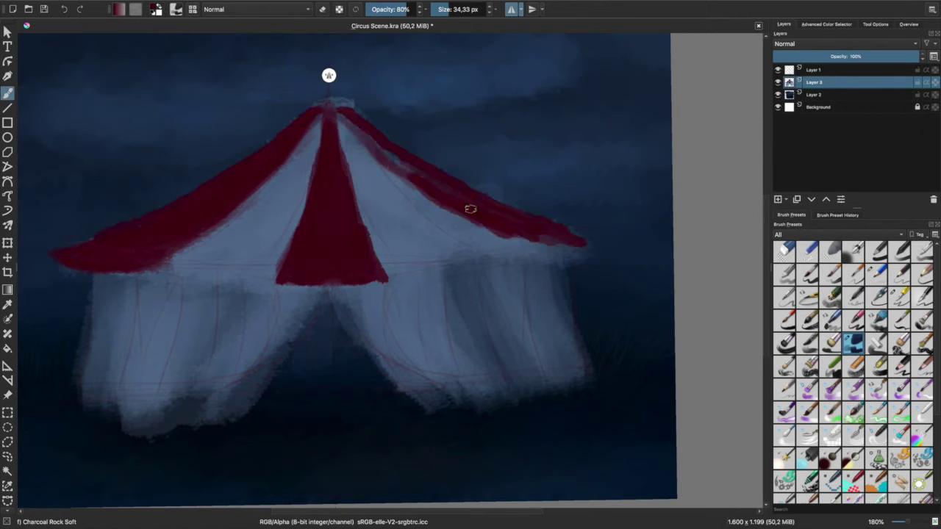
- Paint two pairs of mirrored red stripes on the outer tent walls
mouse_move(144, 272)
mouse_down()
mouse_move(140, 379)
mouse_move(170, 338)
mouse_up()
mouse_move(221, 271)
mouse_down()
mouse_move(224, 400)
mouse_move(234, 293)
mouse_up()
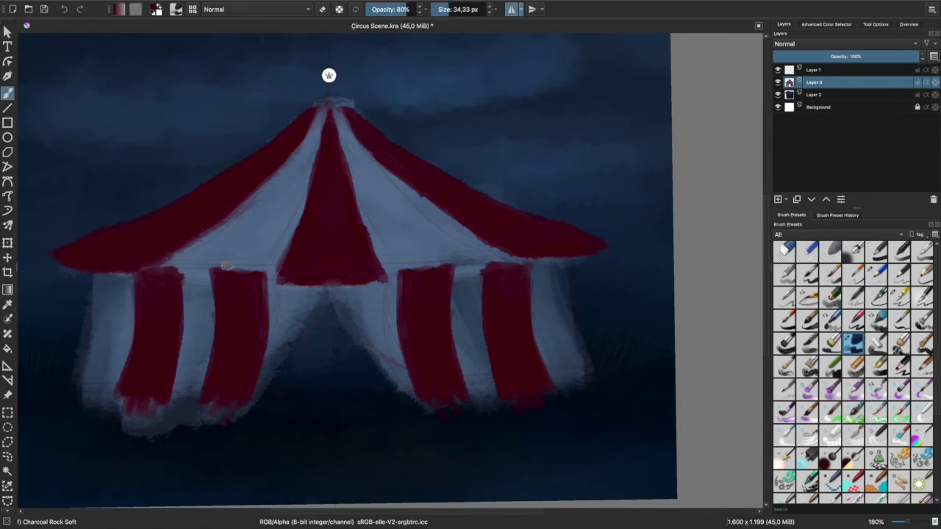
scroll(227, 265, up, 5)
scroll(220, 448, down, 8)
scroll(368, 252, up, 6)
- Turn off mirrored painting and add a light horizontal stroke across the tent
right_click(368, 252)
click(391, 243)
drag(114, 247, 422, 246)
key(ctrl+z)
drag(166, 257, 409, 254)
scroll(408, 255, down, 5)
scroll(382, 357, up, 5)
- Highlight the left stripe's edge in pink and darken the two left-centre red stripes
right_click(382, 356)
click(536, 204)
scroll(574, 273, right, 5)
scroll(573, 273, down, 4)
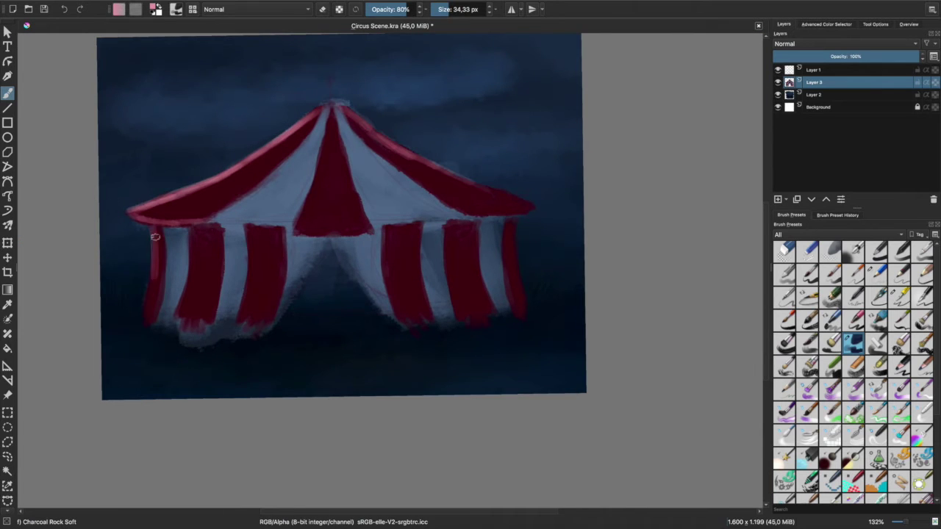
drag(155, 236, 142, 327)
scroll(161, 191, up, 2)
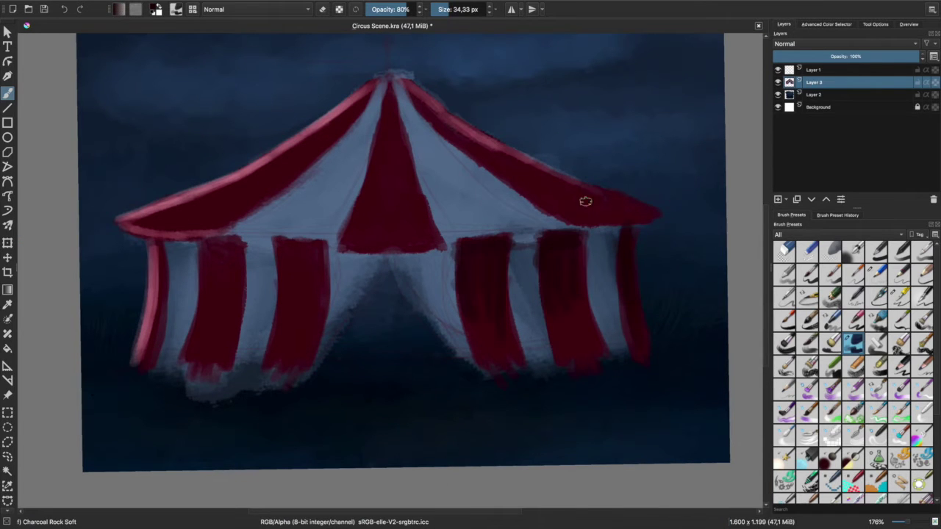
drag(305, 243, 301, 335)
drag(224, 250, 221, 316)
- Darken the tent entrance and shape the curtain edges in pale blue-grey
right_click(315, 357)
right_click(316, 217)
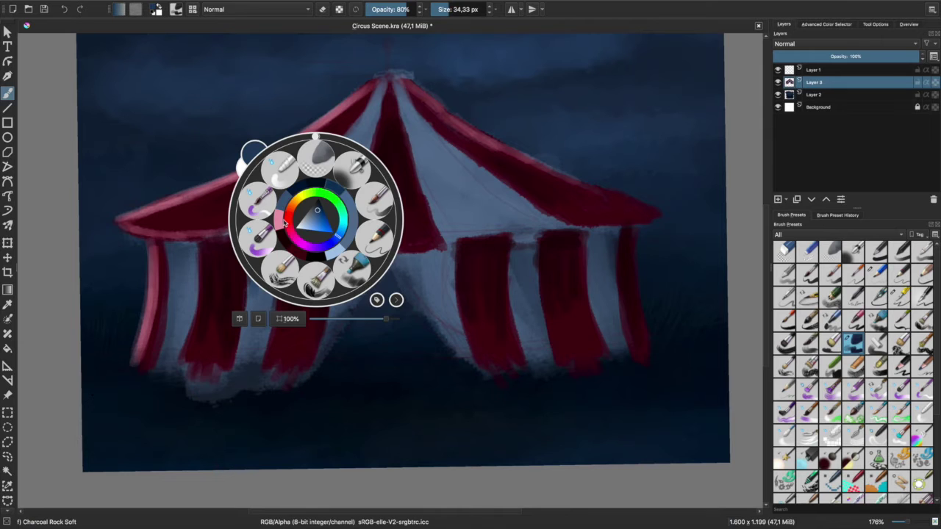
click(284, 223)
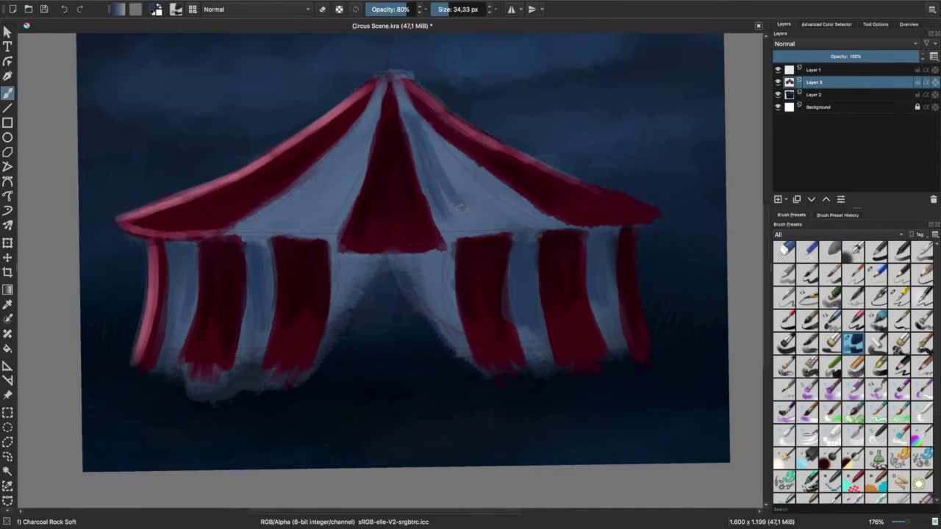
scroll(303, 381, down, 2)
drag(265, 349, 314, 314)
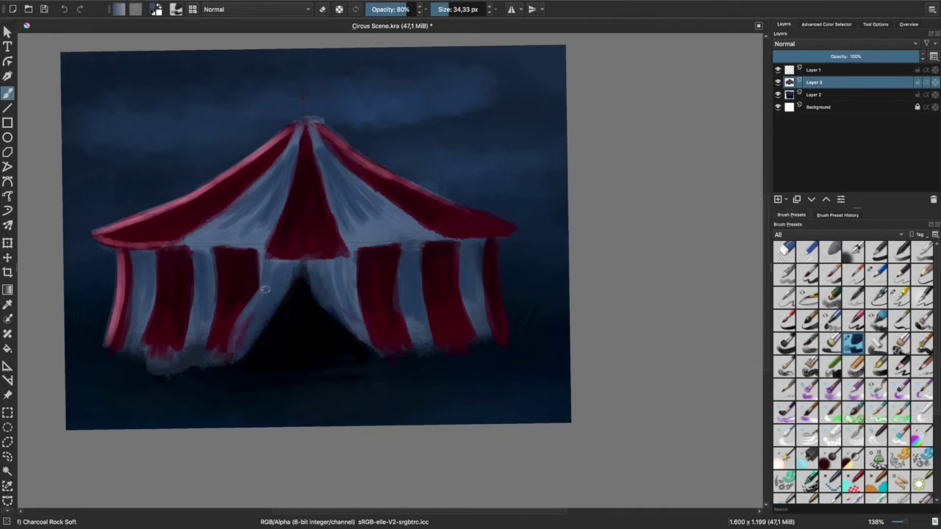
drag(264, 289, 230, 370)
drag(307, 269, 384, 354)
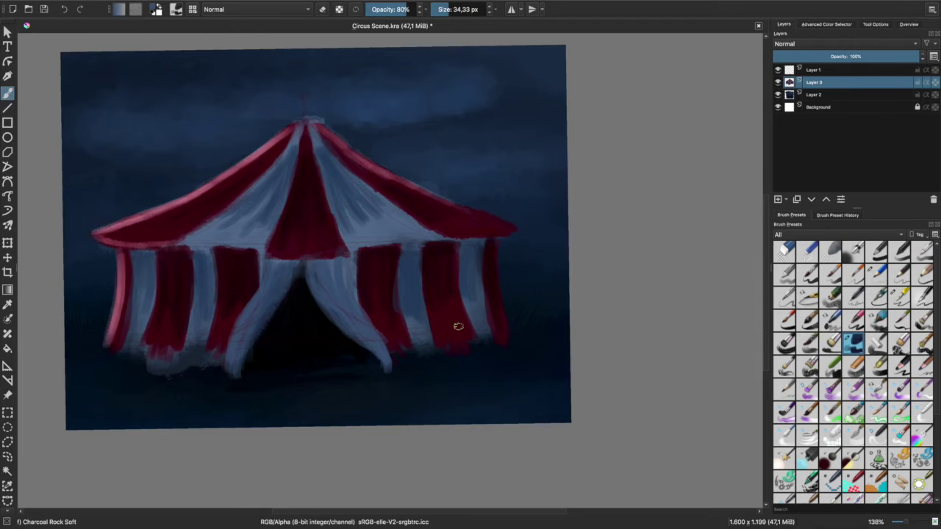
- Choose a soft blending brush preset
scroll(458, 327, up, 3)
scroll(352, 152, down, 4)
scroll(346, 237, up, 3)
scroll(345, 237, down, 3)
scroll(359, 273, down, 2)
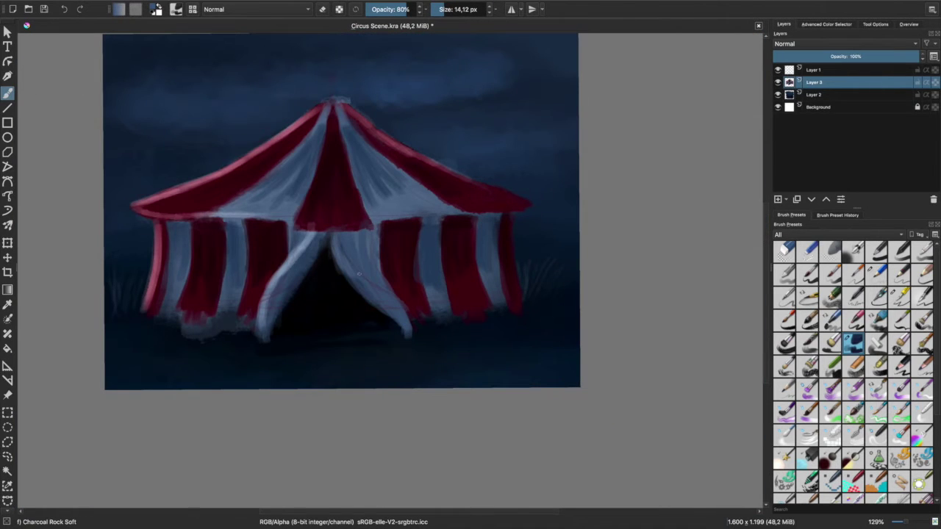
click(900, 435)
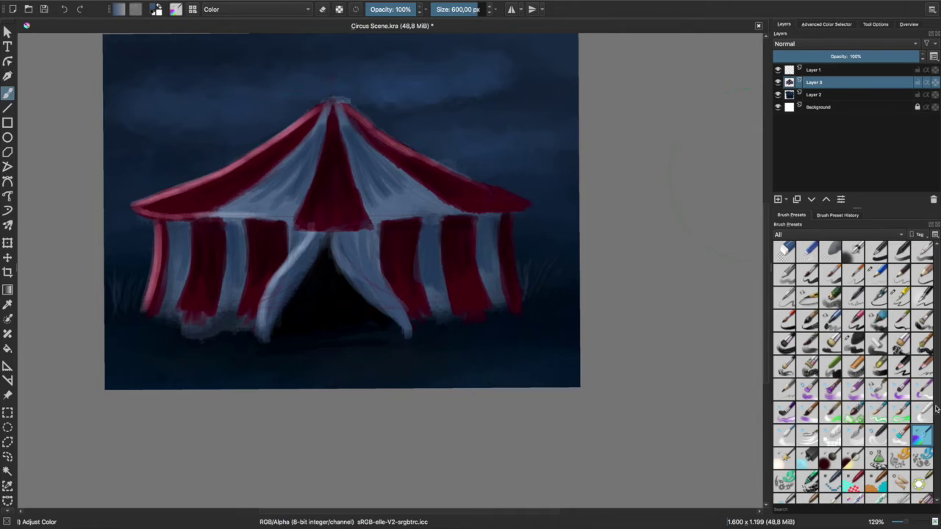
- Blend the tent stripes and curtains with Blender Textured Soft, and hide Layer 1
scroll(522, 250, up, 3)
scroll(411, 224, up, 1)
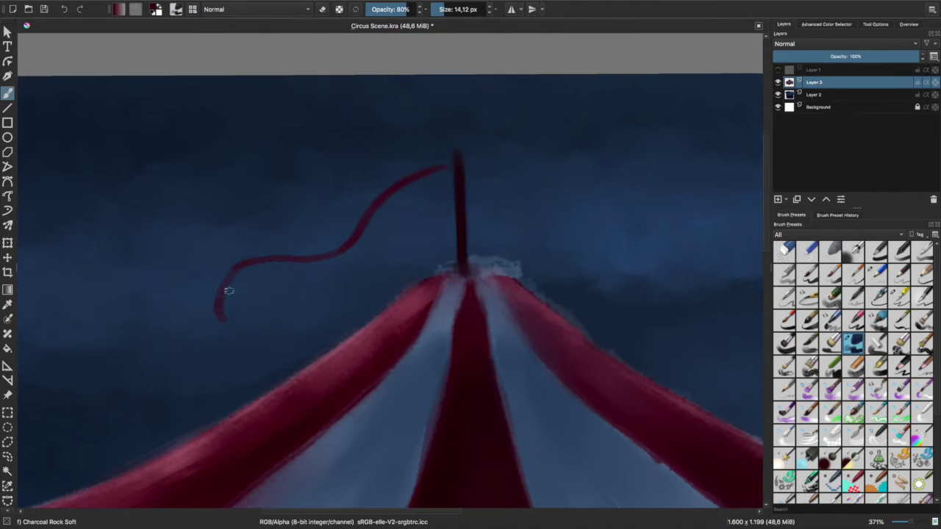
- Paint the wavy red flag on the pole, shaded near the pole with a light highlight
drag(228, 290, 441, 173)
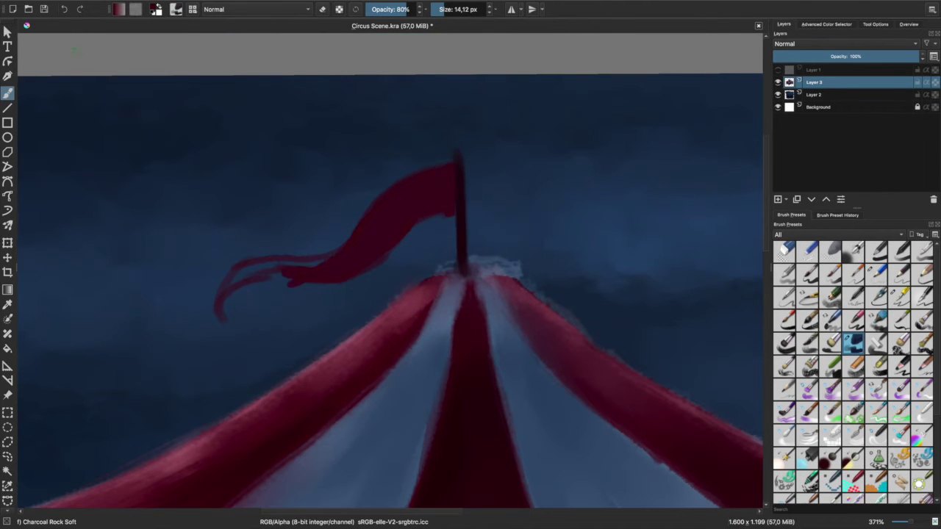
drag(309, 258, 223, 315)
drag(441, 169, 405, 183)
drag(390, 220, 378, 241)
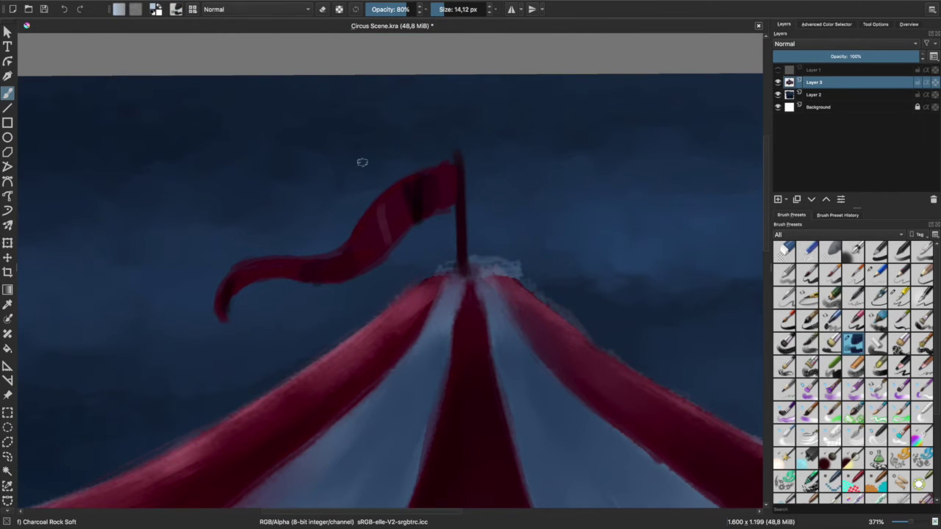
- Smooth the blurry middle of the flag
scroll(757, 286, up, 1)
drag(218, 359, 336, 316)
key(e)
scroll(232, 340, up, 1)
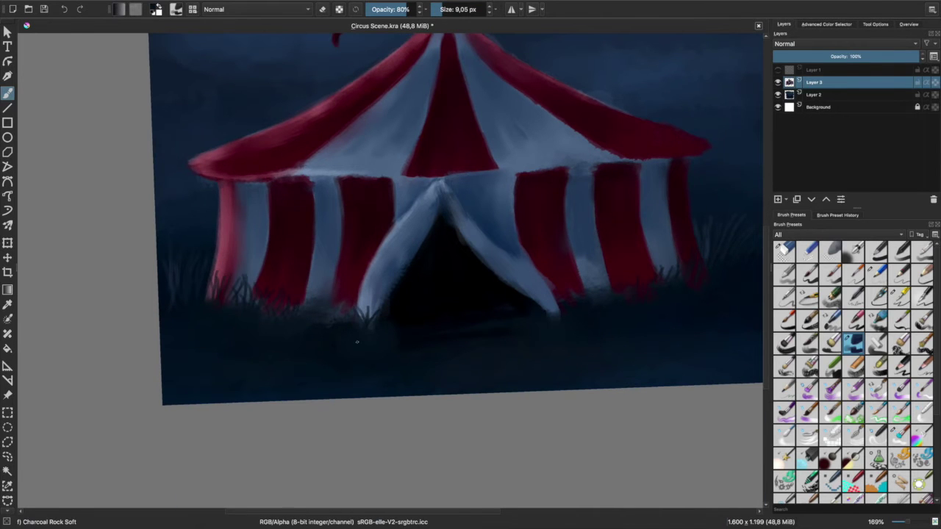
- Paint grass blades on new Layer 5 and refine the flag's shading on Layer 3
scroll(451, 244, up, 1)
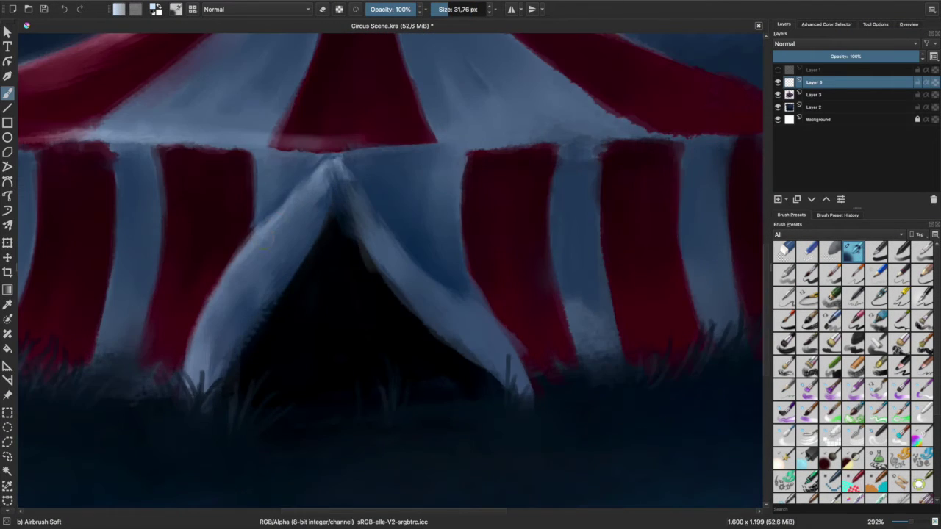
scroll(535, 294, up, 5)
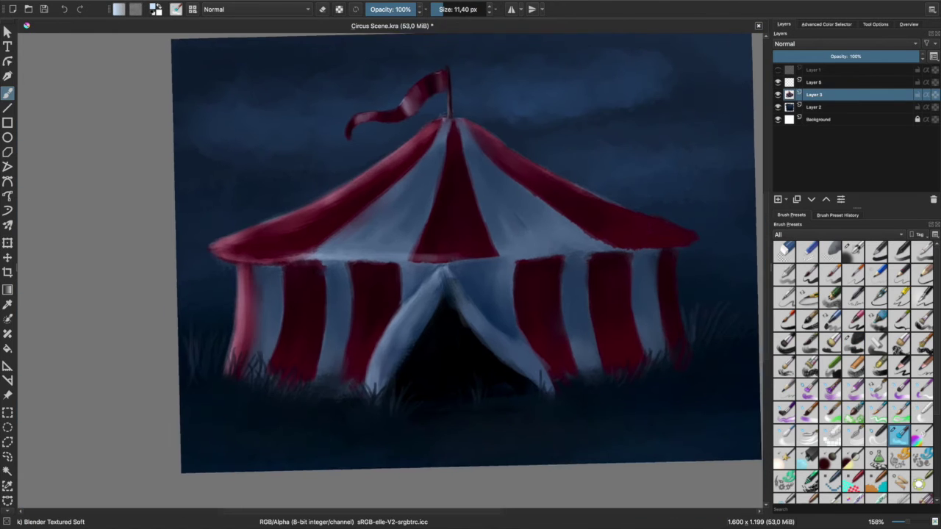
drag(363, 347, 351, 352)
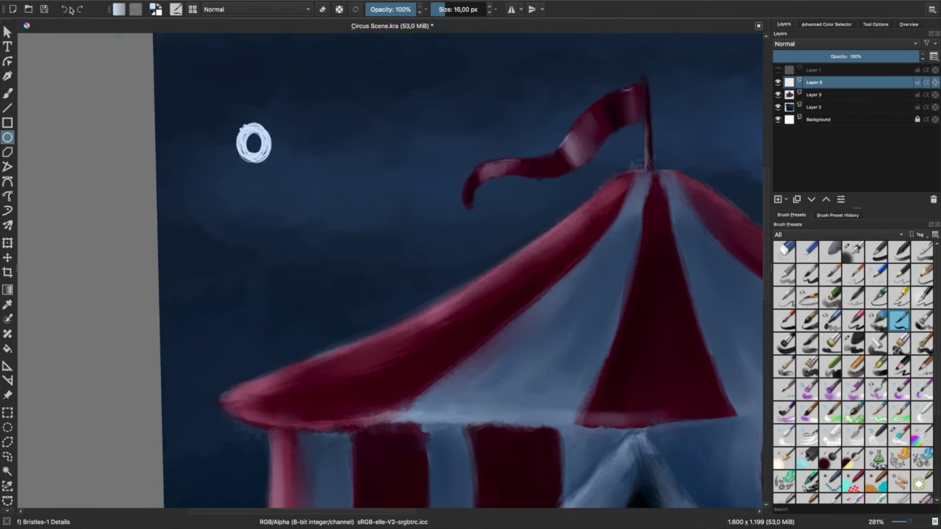
- Fill a light-blue crescent moon with the Ink-3 Gpen and reset the canvas rotation
key(slash)
click(64, 8)
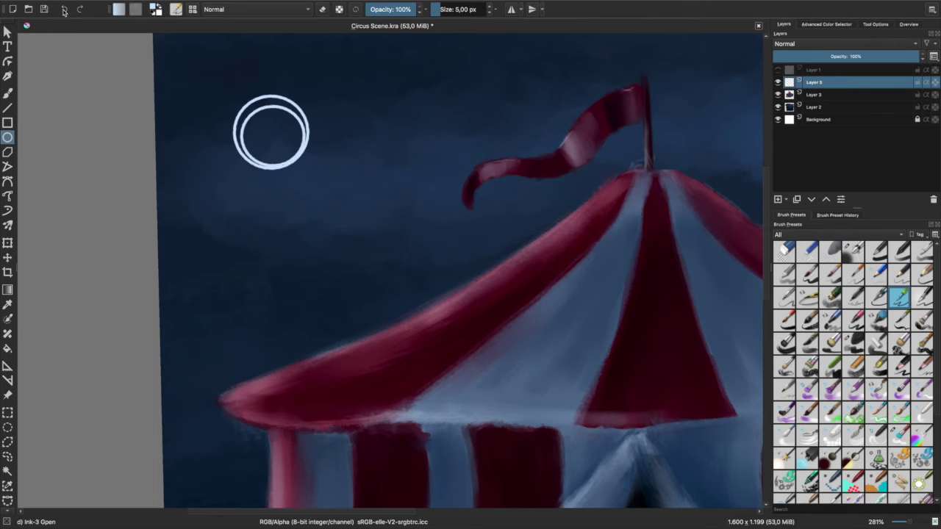
click(9, 92)
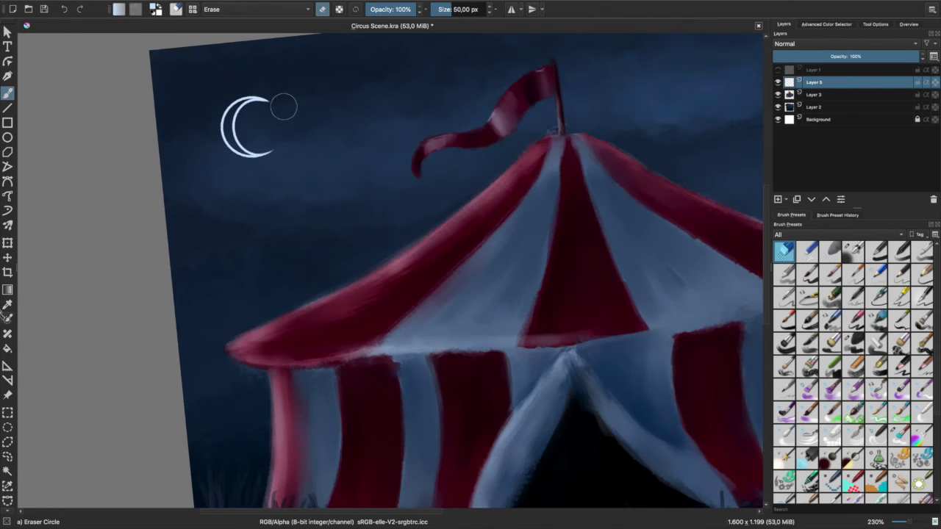
drag(316, 187, 199, 294)
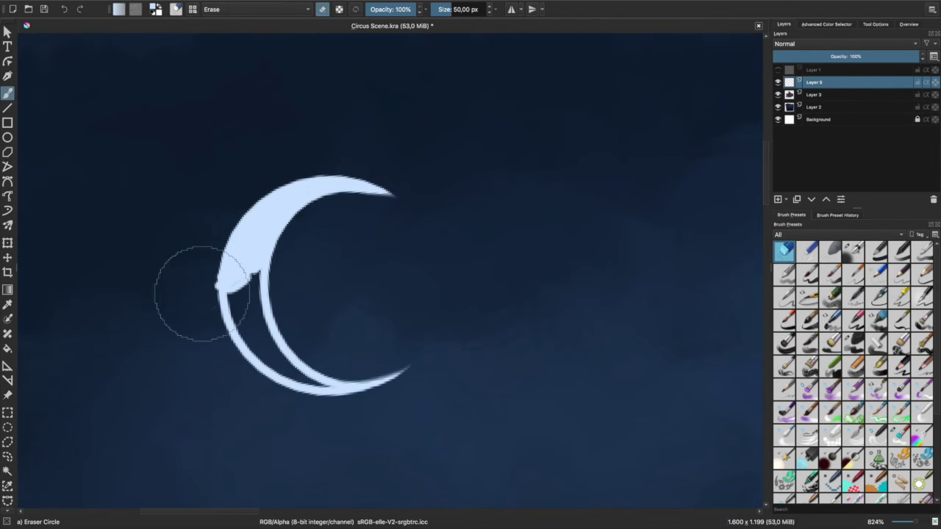
drag(257, 342, 239, 280)
drag(246, 339, 433, 253)
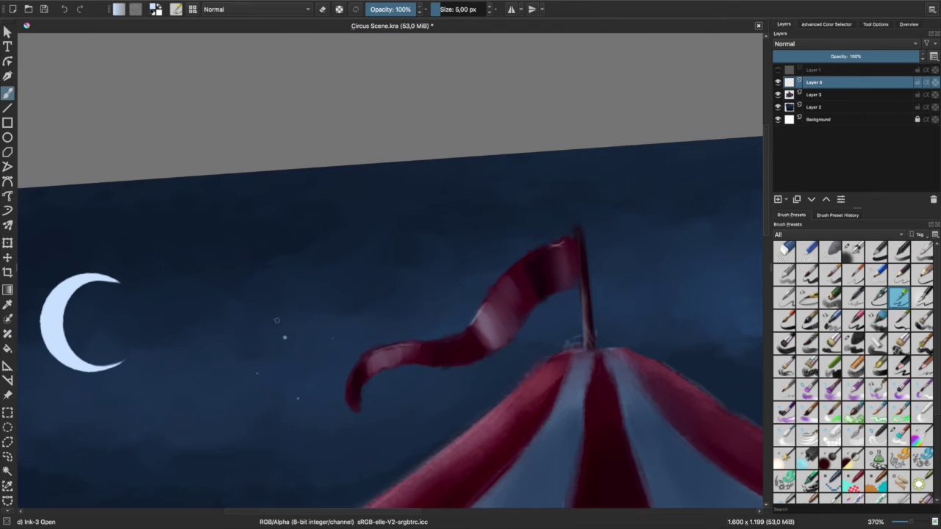
key(5)
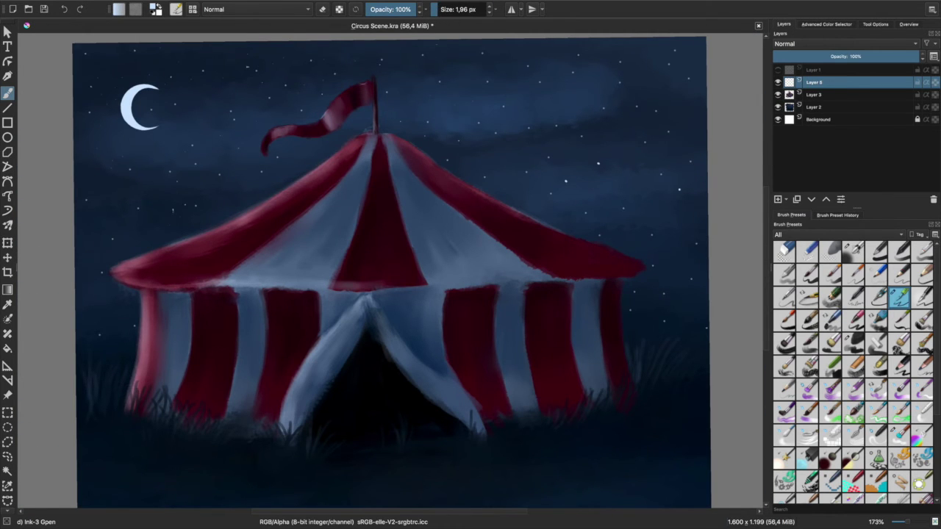
- Airbrush a soft glow around the moon on a new layer
scroll(353, 118, down, 2)
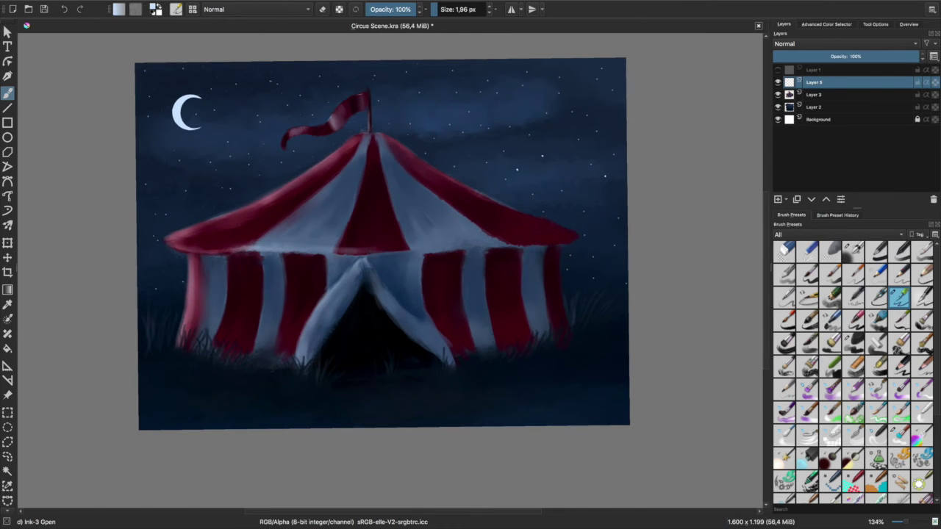
scroll(224, 66, up, 2)
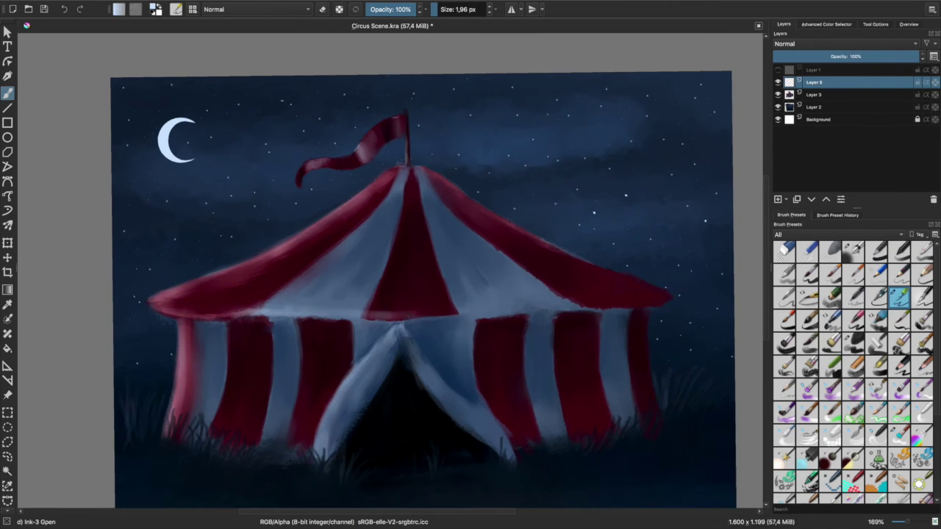
scroll(361, 95, down, 2)
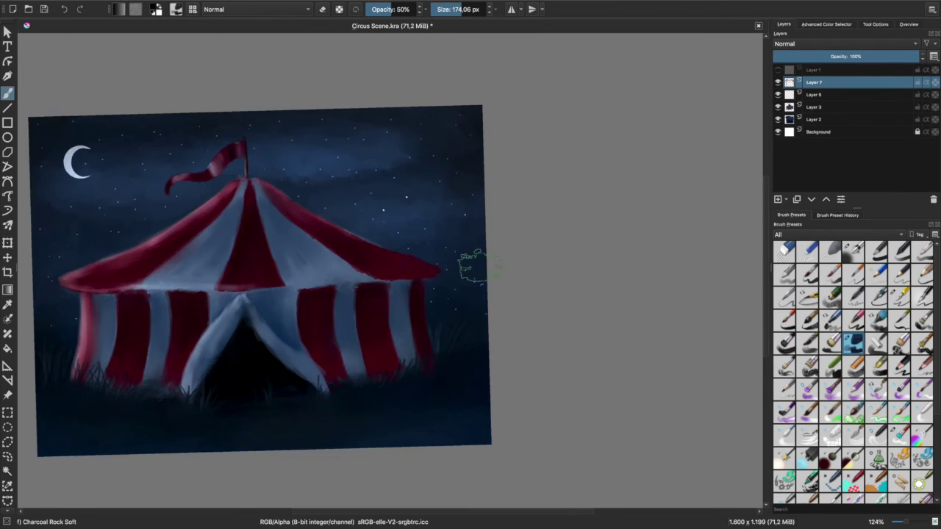
scroll(479, 267, down, 2)
scroll(442, 221, up, 2)
key(Insert)
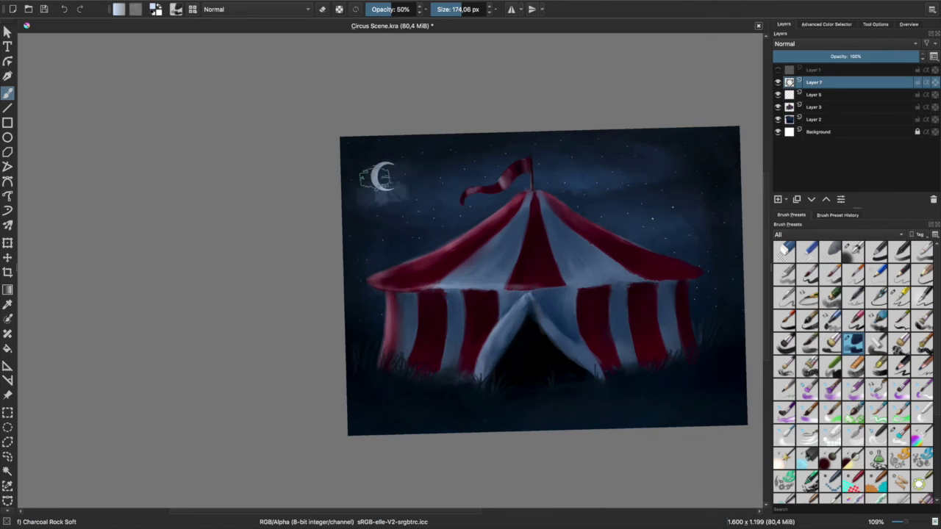
drag(384, 177, 378, 230)
- Paint a pale haze over the painting on another new layer at 20% opacity
scroll(561, 269, down, 1)
key(Insert)
key(Insert)
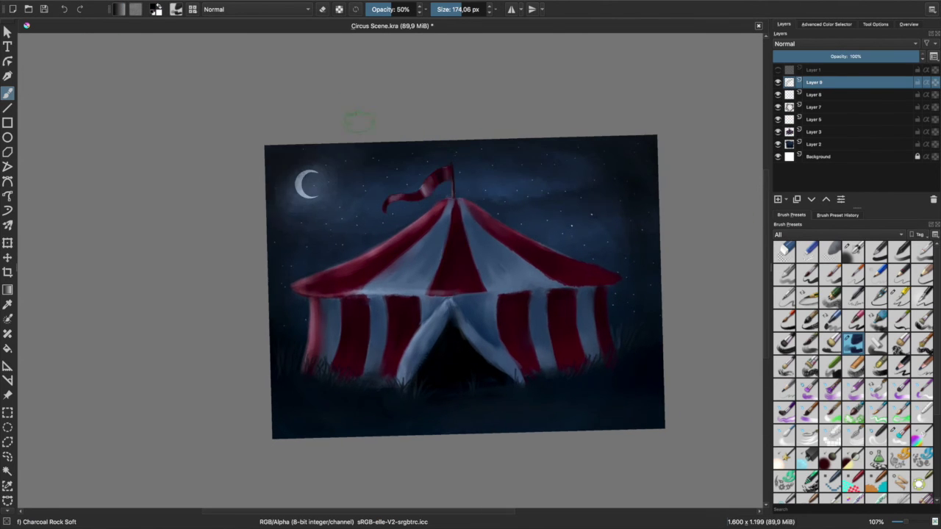
scroll(556, 266, down, 2)
mouse_move(557, 263)
mouse_down()
mouse_move(308, 221)
mouse_move(441, 161)
mouse_up()
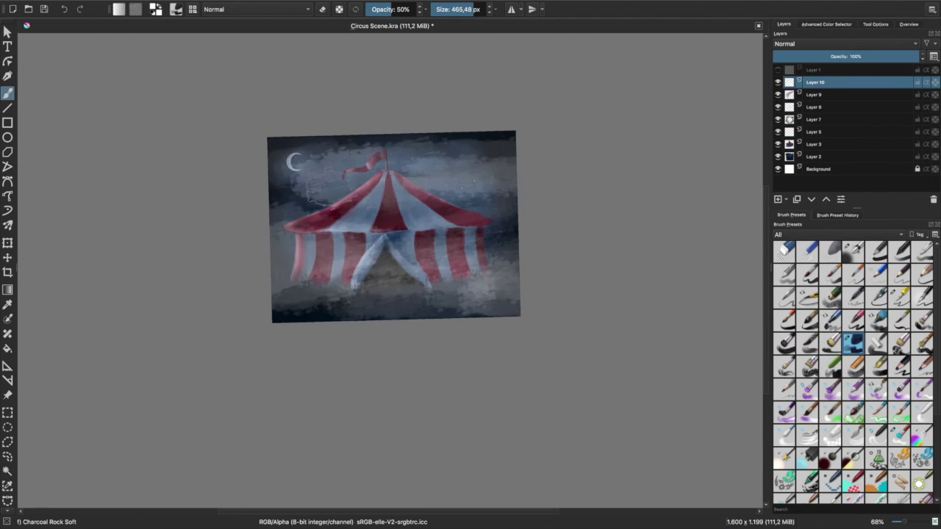
click(803, 56)
scroll(395, 193, up, 3)
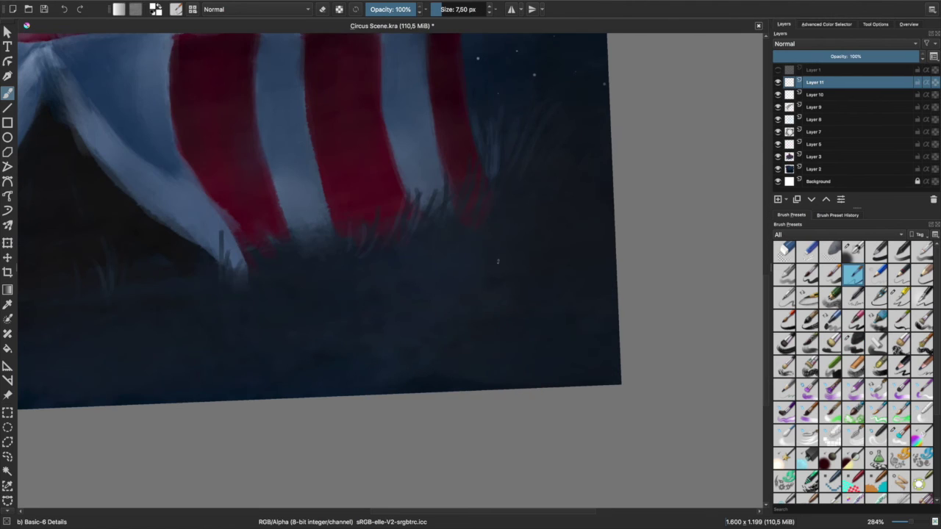